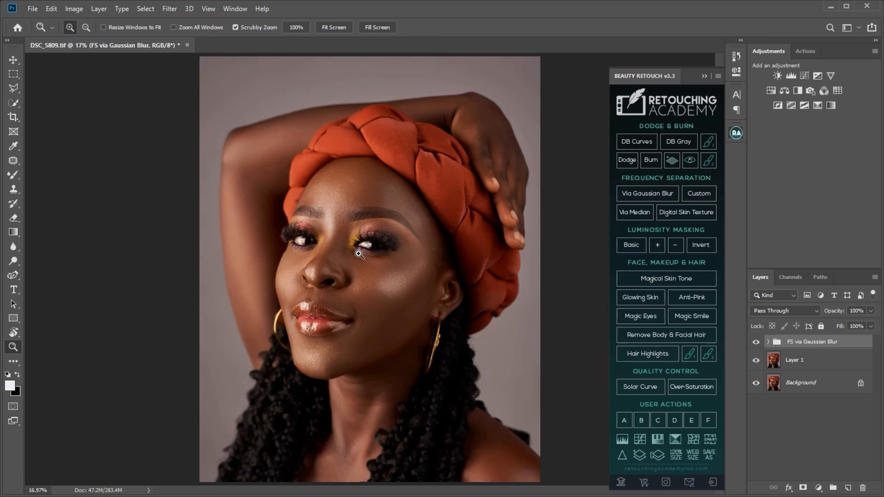
Create the curves-based dodge and burn layer setup and collapse the Visual Aid - DELETE group
click(612, 149)
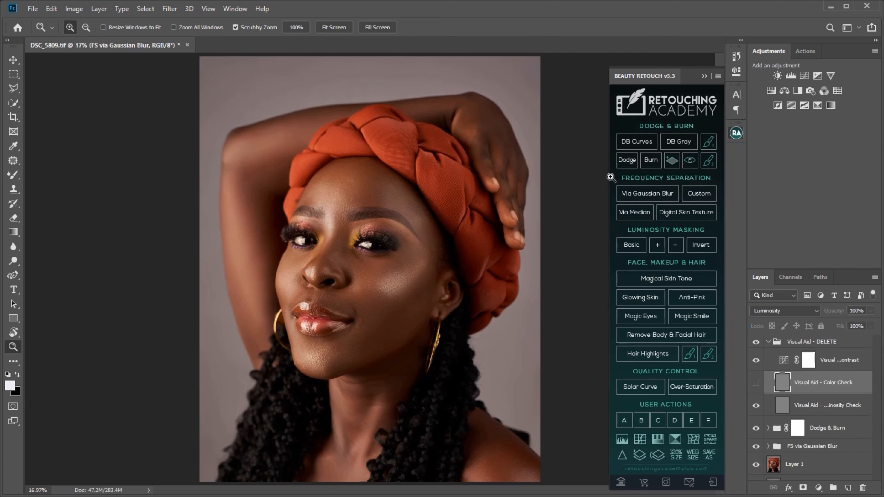
key(ctrl)
key(ctrl)
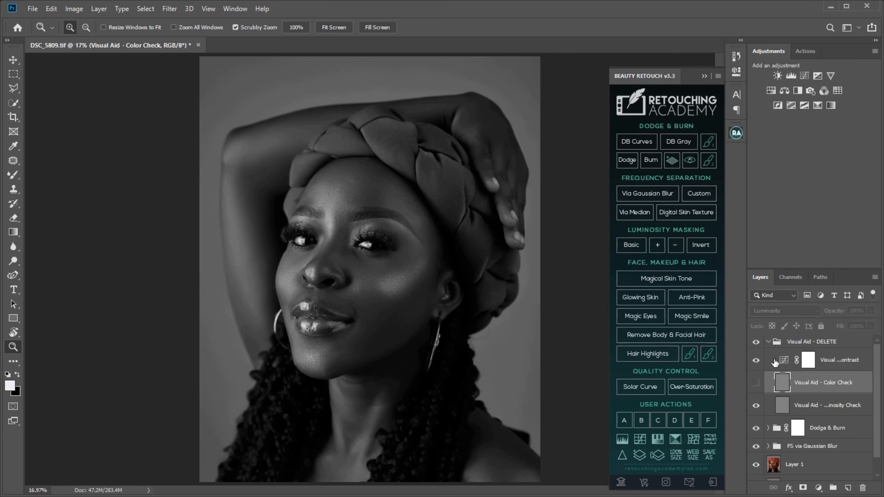
click(769, 344)
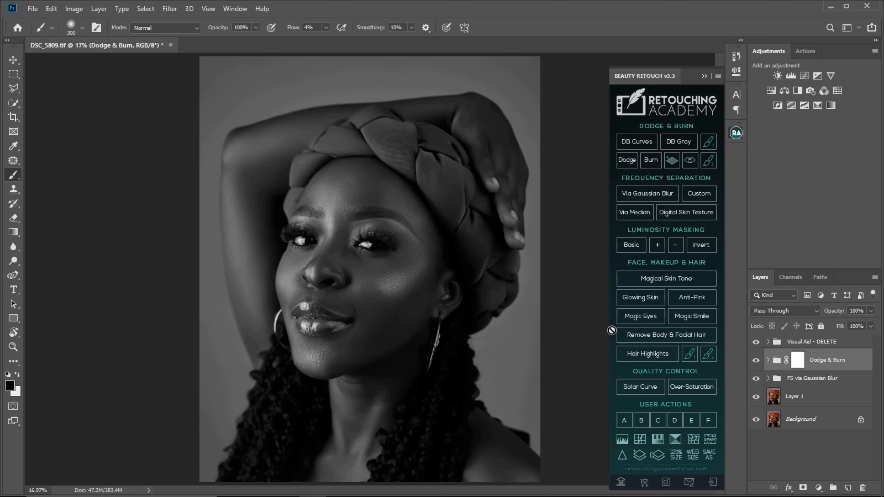
Expand the Dodge & Burn group and target the Dodge Curve layer mask with white as the foreground colour
click(769, 360)
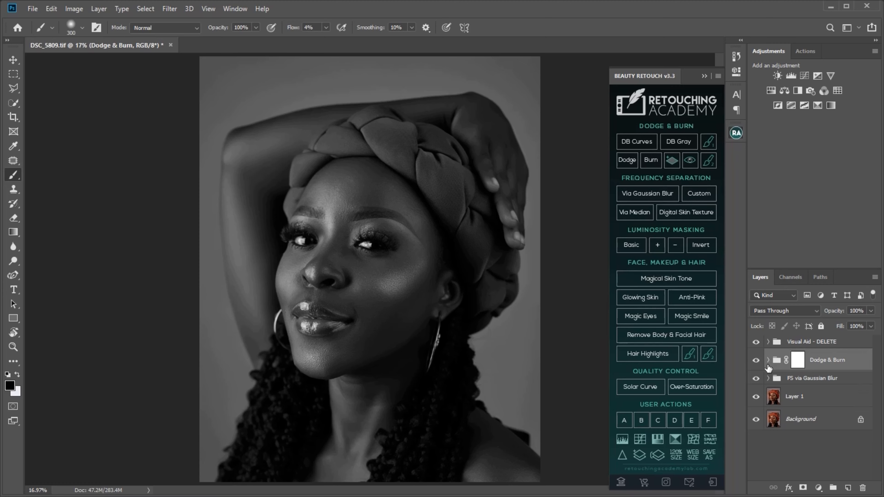
click(808, 390)
key(x)
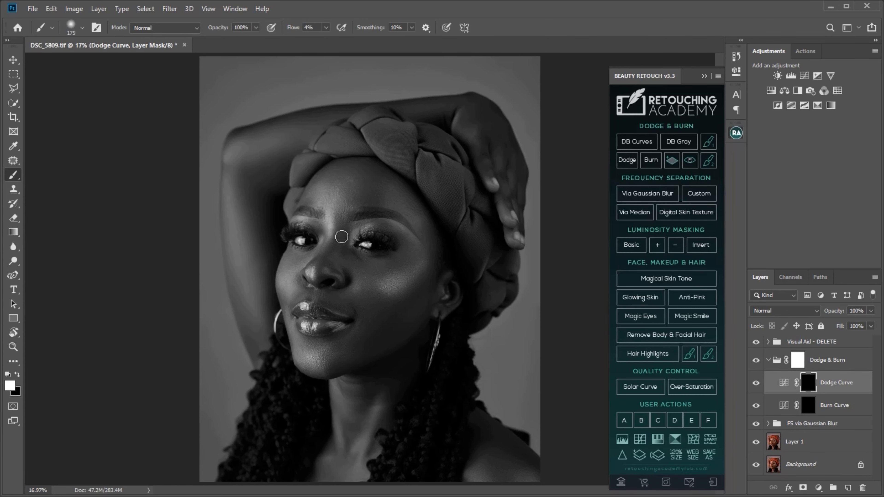
Choose the Soft Round brush with 0% hardness at a small 70 px size, keeping white as the painting colour
key(bracketleft)
key(bracketleft)
key(bracketleft)
key(bracketleft)
click(249, 28)
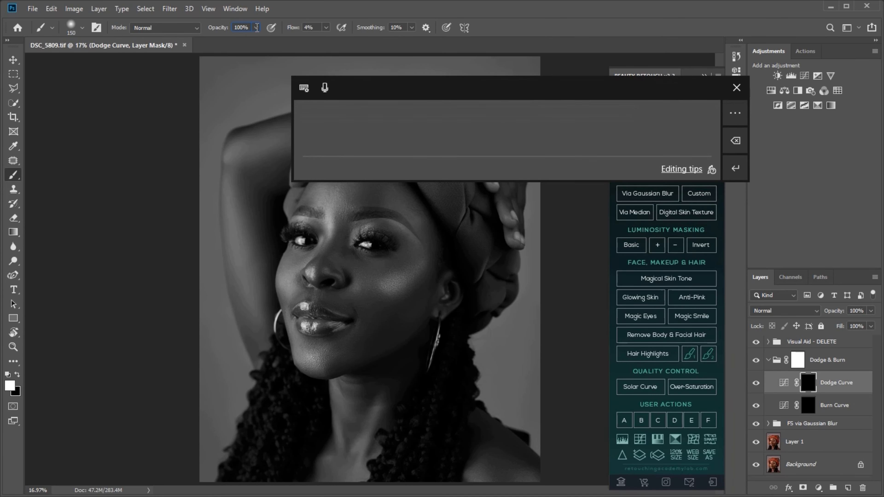
click(326, 28)
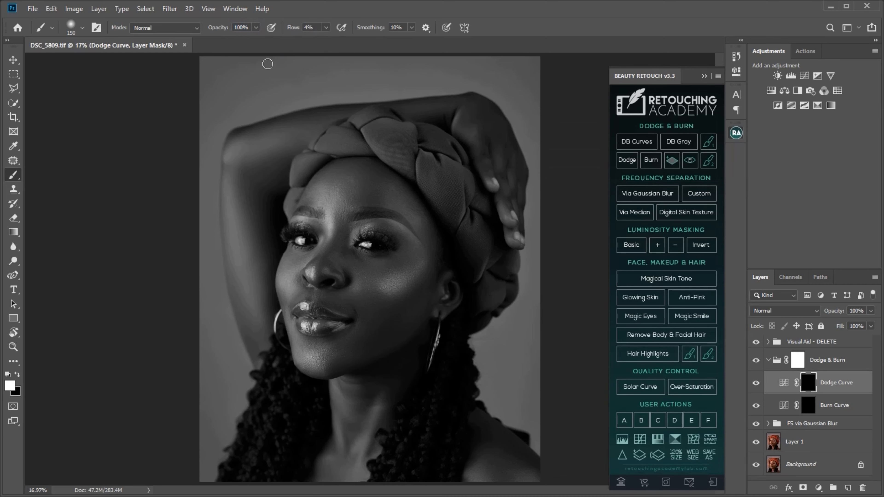
click(71, 27)
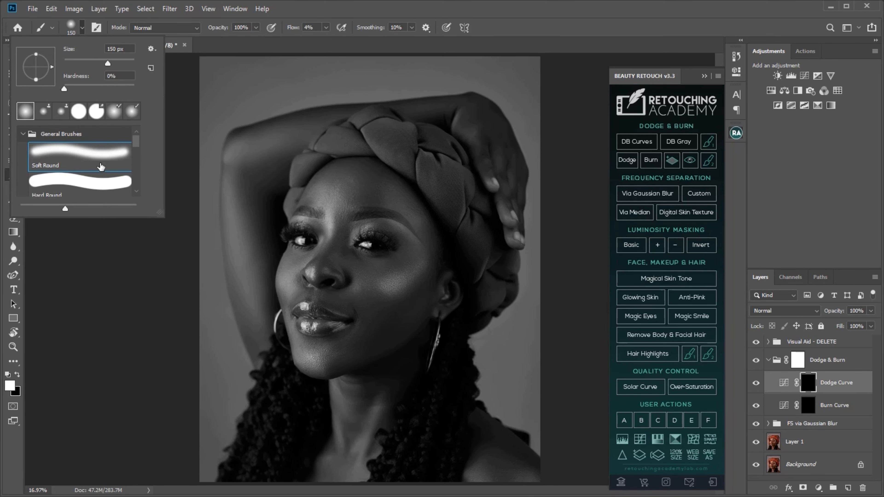
double_click(102, 162)
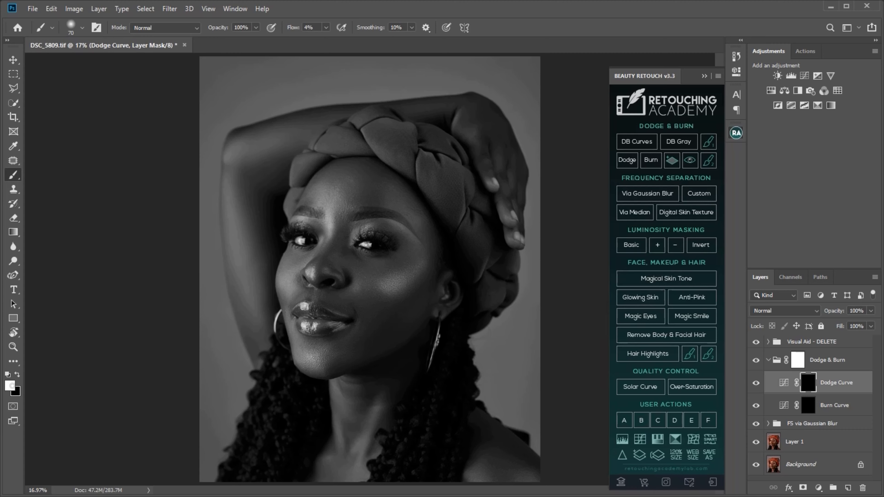
key(x)
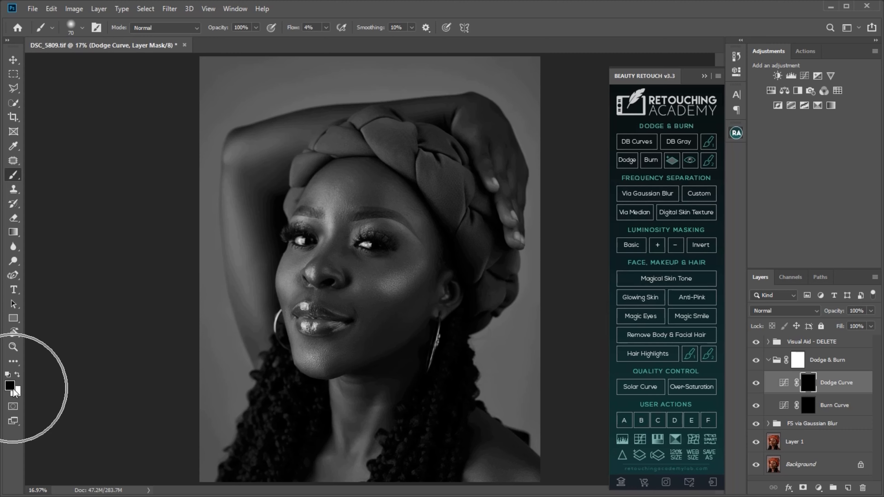
key(x)
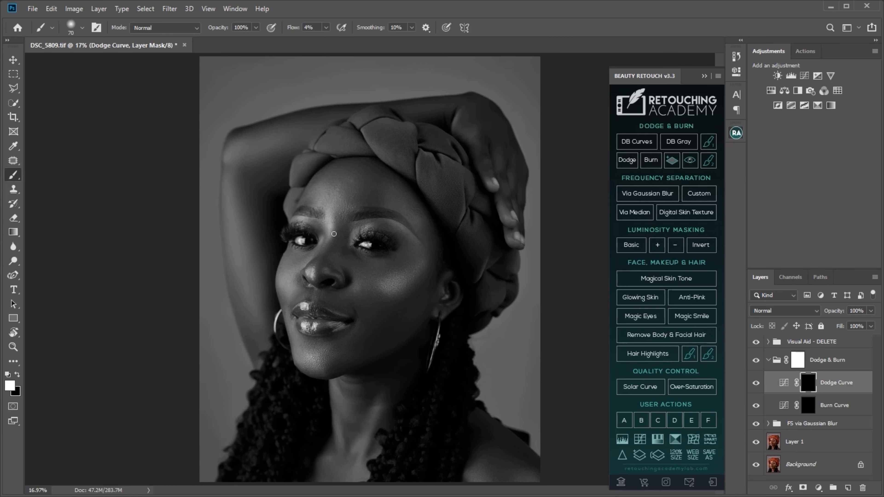
Paint white on the Dodge Curve mask from the forehead down between the eyebrows with a slightly larger brush to brighten the highlights
key(z)
drag(327, 221, 289, 215)
key(b)
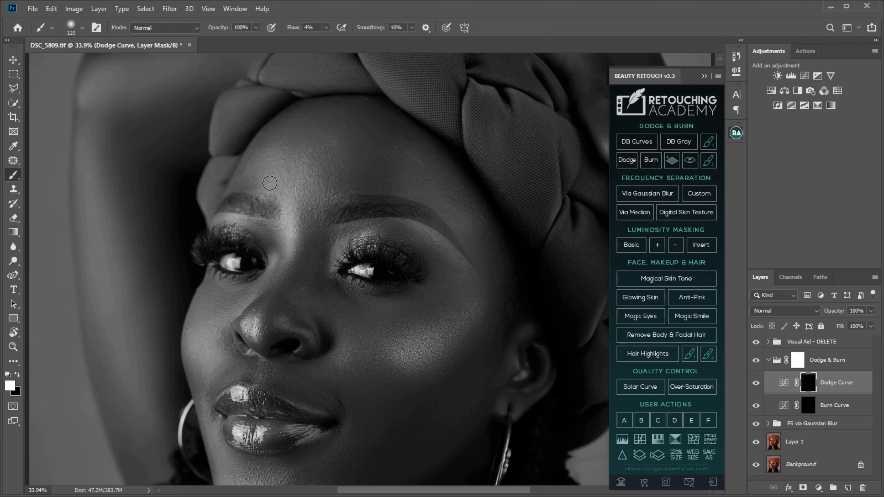
key(bracketright)
key(bracketright)
mouse_move(270, 183)
mouse_down()
mouse_move(285, 244)
mouse_move(304, 249)
mouse_move(290, 247)
mouse_up()
Brighten the highlight on the cheekbone nearest the visible ear on the Dodge Curve mask, enlarging the brush to about 300 px
key(z)
key(b)
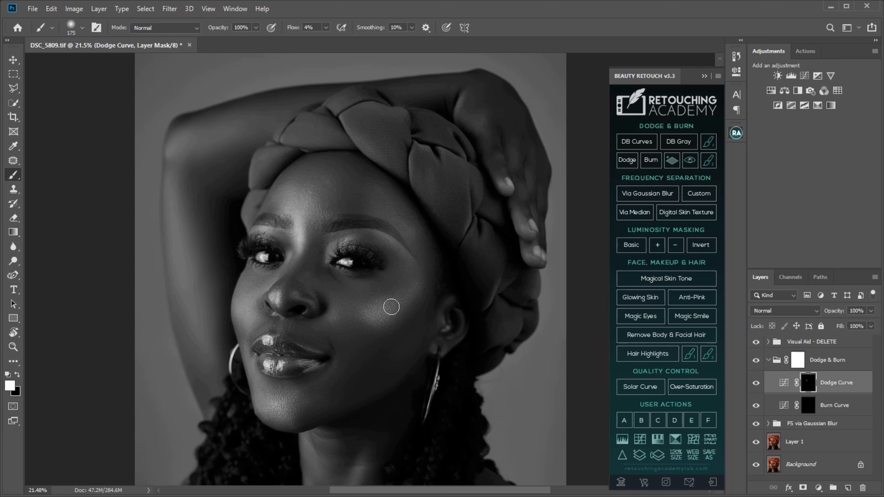
key(bracketright)
key(bracketright)
mouse_move(391, 307)
mouse_down()
mouse_move(381, 308)
mouse_move(400, 298)
mouse_move(361, 315)
mouse_move(382, 325)
mouse_move(363, 313)
mouse_move(375, 308)
mouse_move(372, 320)
mouse_move(362, 311)
mouse_up()
key(bracketright)
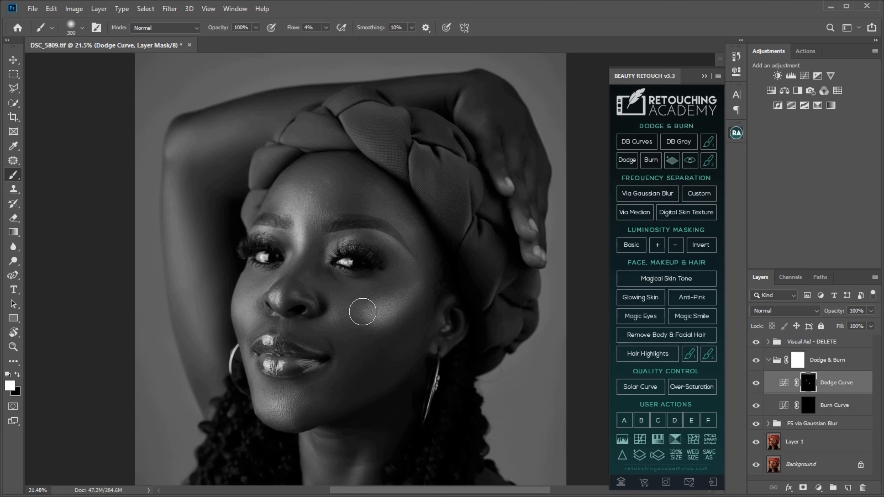
Brighten the chin highlight on the Dodge Curve mask with a smaller brush
key(bracketleft)
key(bracketleft)
key(bracketleft)
drag(278, 400, 264, 400)
key(bracketleft)
key(bracketleft)
key(bracketleft)
key(bracketright)
key(bracketright)
key(bracketright)
key(bracketright)
key(bracketright)
key(bracketright)
key(bracketright)
key(bracketright)
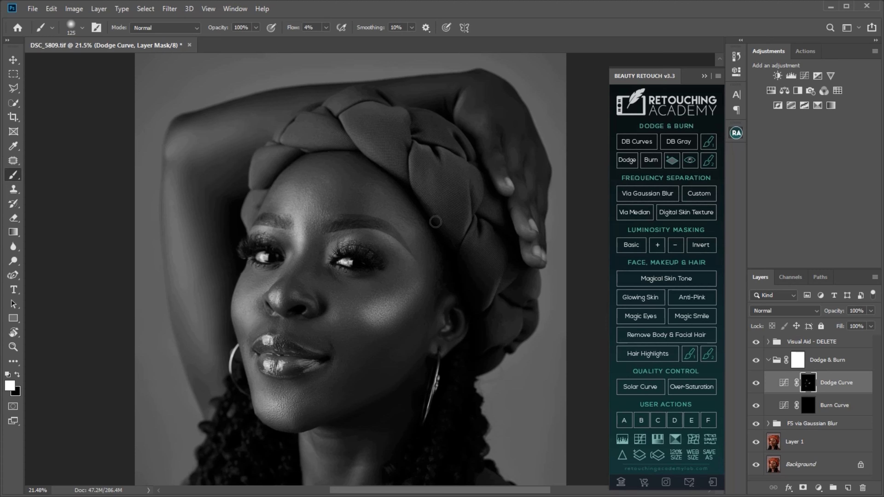
Dodge the edge of the forehead beside the headwrap and the raised arm, enlarging the brush to about 400 px for the arm
mouse_move(436, 223)
mouse_down()
mouse_move(385, 211)
mouse_move(403, 227)
mouse_up()
key(bracketleft)
key(bracketright)
key(bracketright)
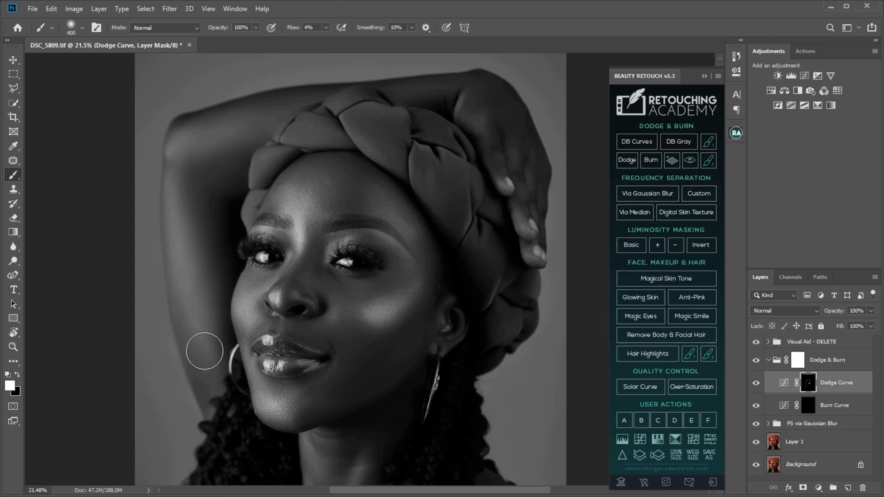
key(bracketleft)
key(bracketleft)
key(bracketright)
Dodge the highlights along the jawline and neck, adjusting the brush to about 250 px
drag(383, 363, 385, 201)
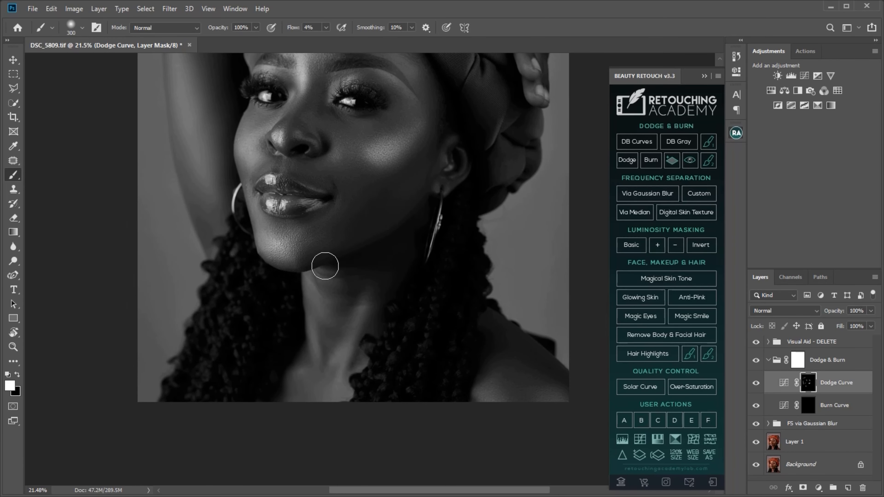
key(bracketleft)
key(bracketleft)
key(bracketleft)
key(bracketleft)
key(bracketleft)
key(bracketright)
key(bracketright)
key(bracketright)
key(bracketright)
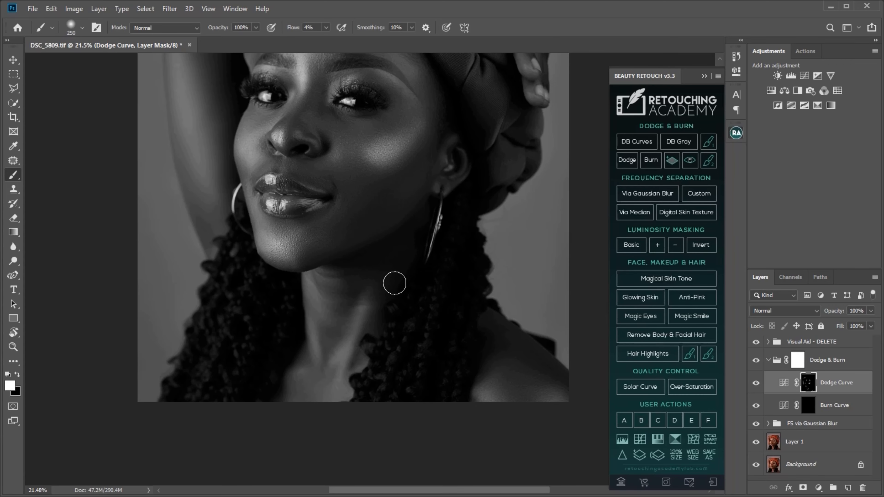
Compare the portrait with and without the Dodge Curve layer
drag(389, 225, 397, 335)
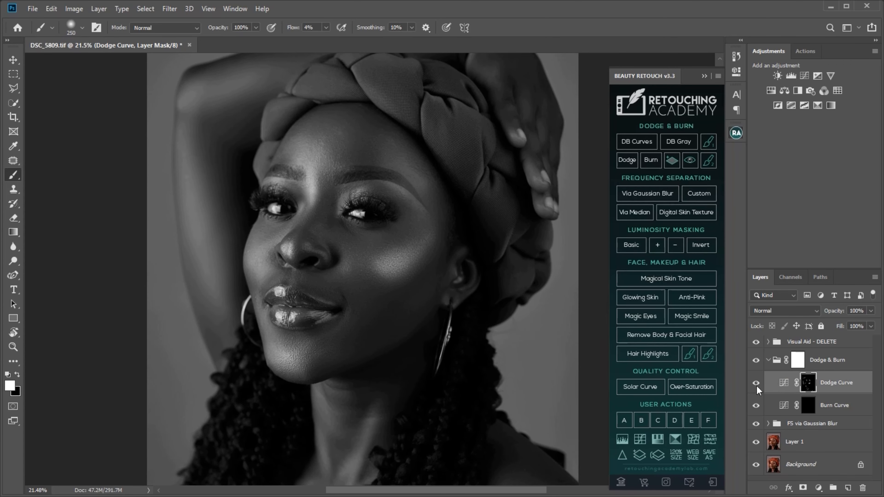
click(756, 384)
click(756, 384)
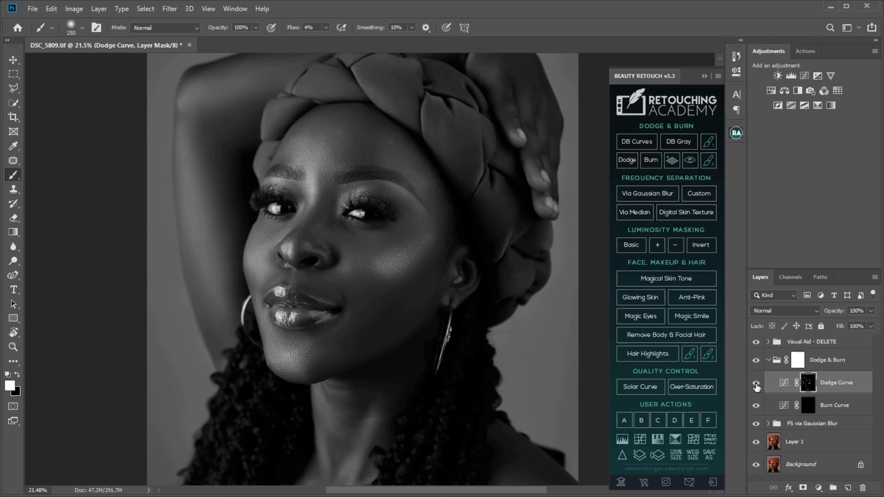
click(756, 383)
click(756, 384)
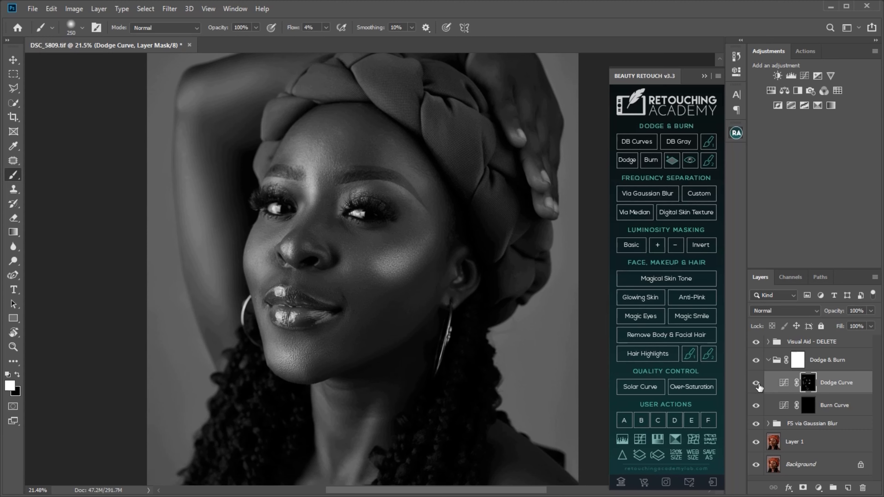
Paint white on the Burn Curve mask with a 600 px brush to darken the cheek hollow below the cheekbone
click(807, 415)
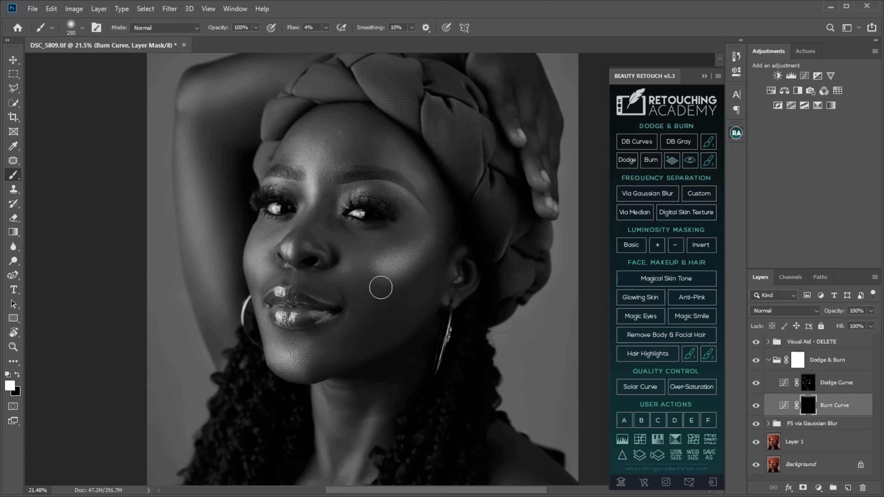
key(bracketright)
key(bracketright)
key(bracketright)
key(bracketright)
drag(423, 289, 390, 325)
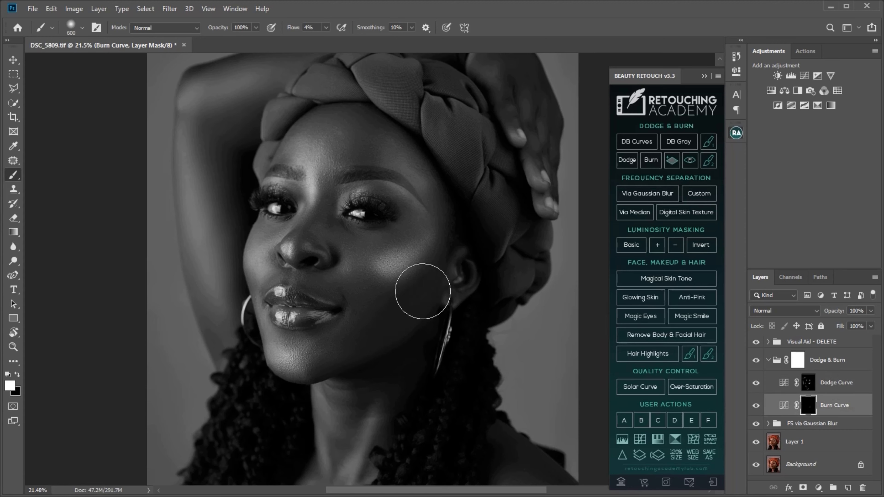
drag(424, 293, 387, 322)
Darken the shadow along the side of the nose on the Burn Curve mask with a brush of about 90 px
key(bracketleft)
key(bracketleft)
key(bracketleft)
key(bracketleft)
key(bracketleft)
key(bracketleft)
key(bracketleft)
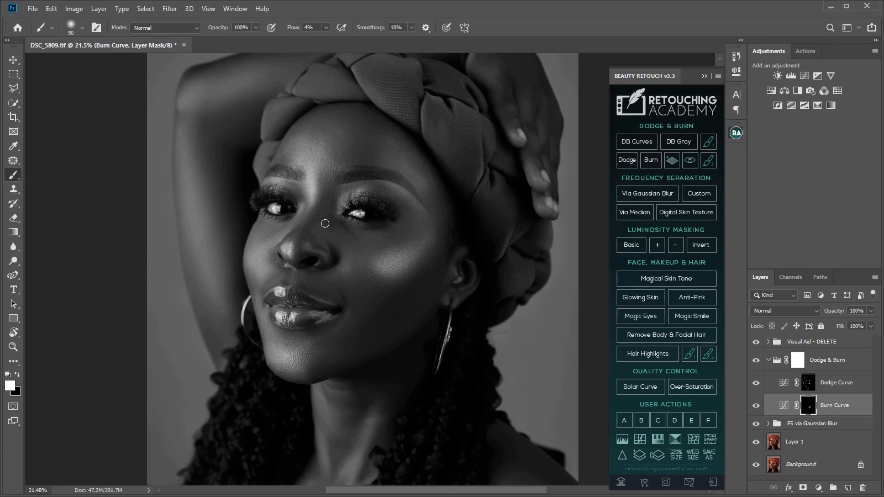
key(bracketright)
key(bracketright)
key(bracketright)
key(bracketright)
key(bracketright)
key(bracketright)
key(bracketright)
key(bracketright)
key(bracketleft)
key(bracketleft)
key(bracketleft)
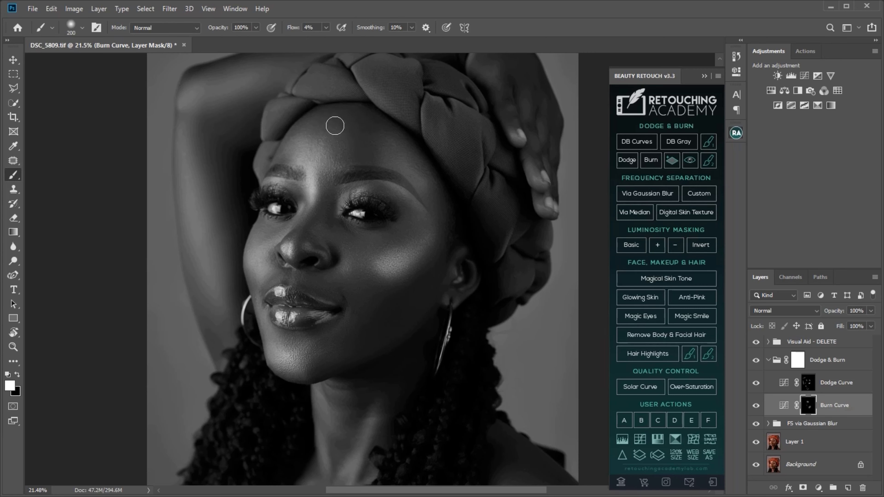
Darken the upper forehead and the face contours on the Burn Curve mask, varying the brush size to fit each area
key(bracketright)
key(bracketright)
key(bracketleft)
key(bracketleft)
key(bracketleft)
key(bracketright)
key(bracketright)
key(bracketright)
key(bracketright)
key(bracketright)
key(bracketright)
key(bracketright)
key(bracketleft)
key(bracketleft)
key(bracketleft)
key(bracketleft)
key(bracketleft)
key(bracketleft)
key(bracketright)
Burn the forehead edge under the headwrap and the shadows on the raised hand, adjusting the brush size to each area
scroll(401, 249, up, 3)
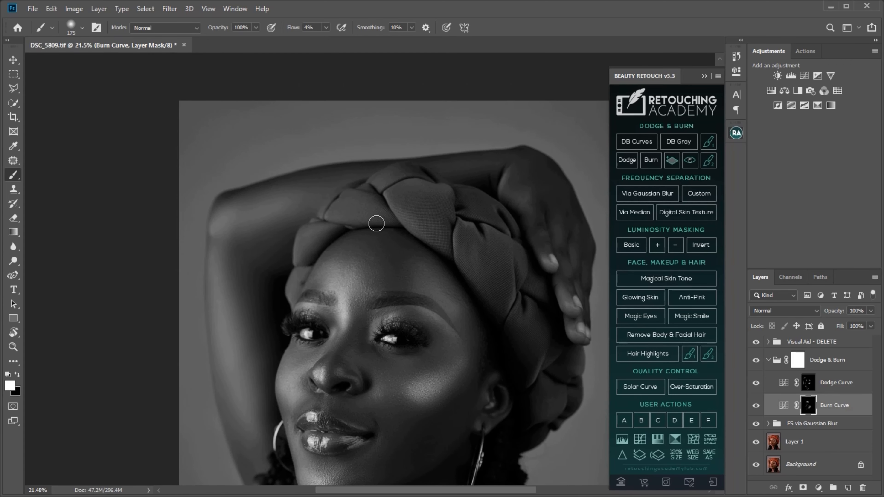
key(bracketleft)
key(bracketleft)
key(bracketleft)
key(bracketleft)
key(bracketright)
key(bracketright)
right_click(558, 205)
click(553, 203)
key(bracketright)
key(bracketright)
Burn the shadows on the shoulder beside the braids on the Burn Curve mask with a brush between 500 and 250 px
drag(510, 324, 467, 178)
scroll(489, 274, down, 5)
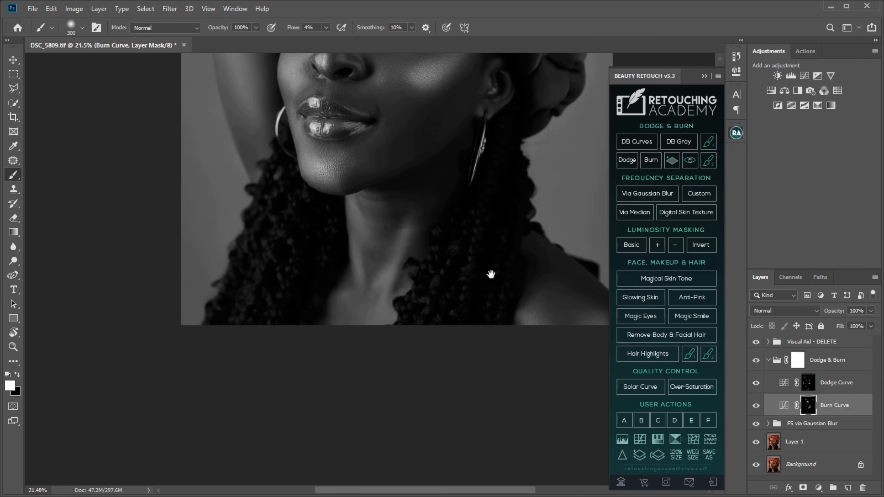
drag(491, 274, 484, 269)
key(bracketright)
key(bracketright)
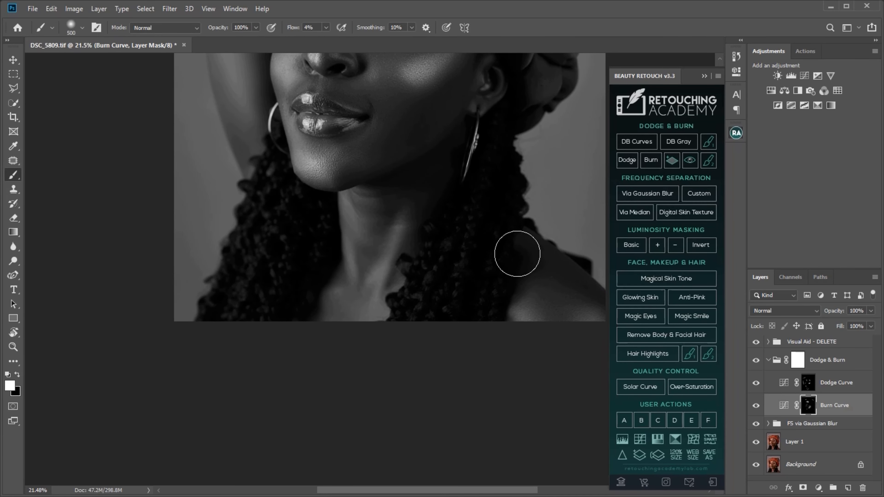
key(bracketleft)
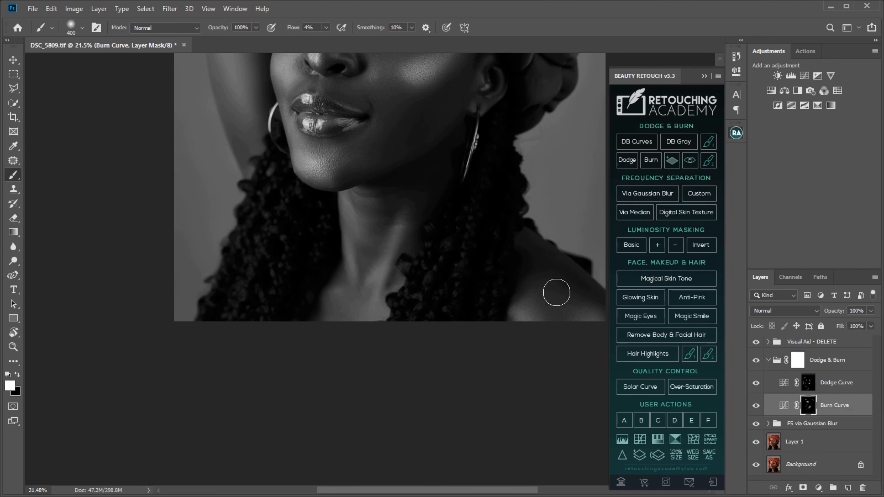
key(bracketleft)
key(bracketleft)
Hide the Visual Aid - DELETE group and delete it
scroll(434, 345, up, 5)
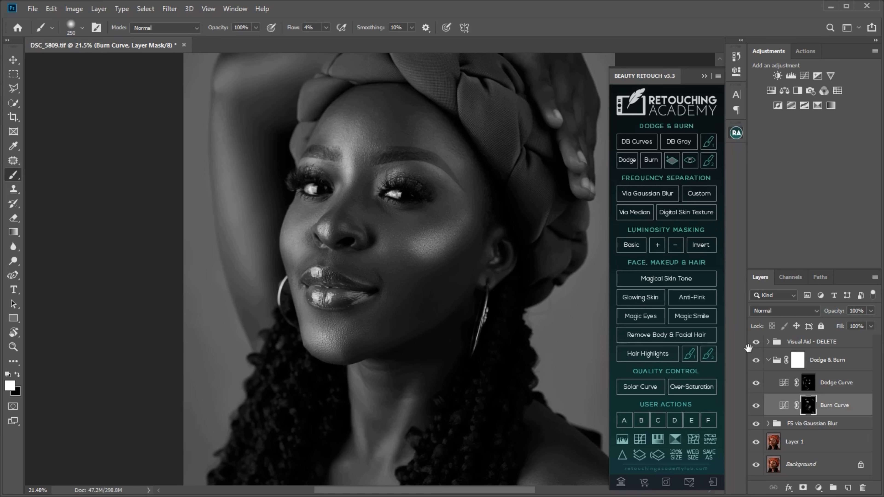
click(755, 342)
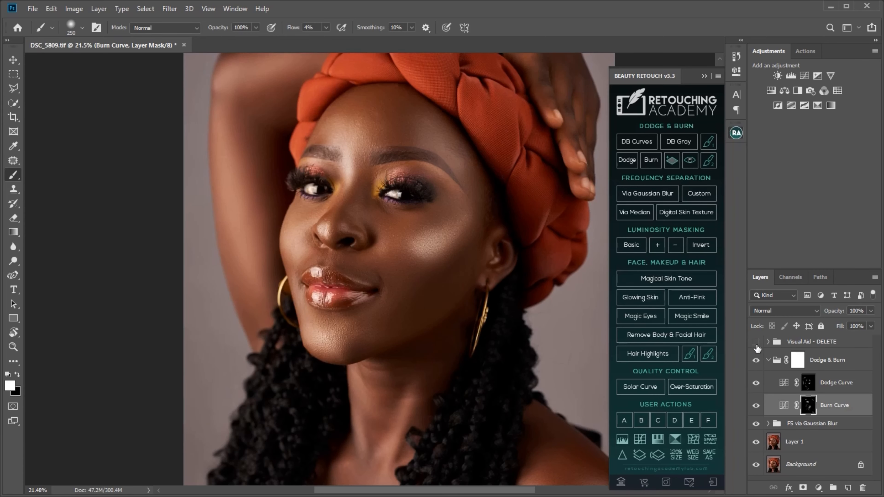
click(815, 344)
key(Delete)
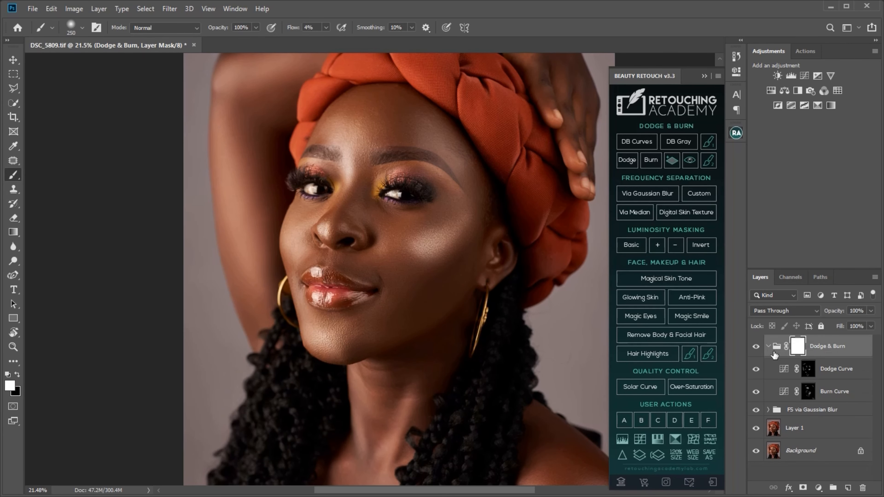
Compare the colour portrait with and without the Dodge & Burn group and view the whole image
click(756, 347)
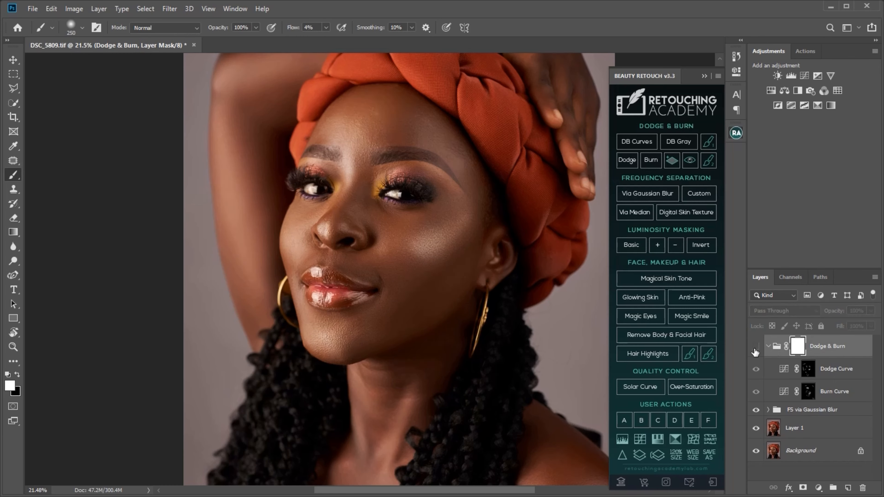
click(756, 348)
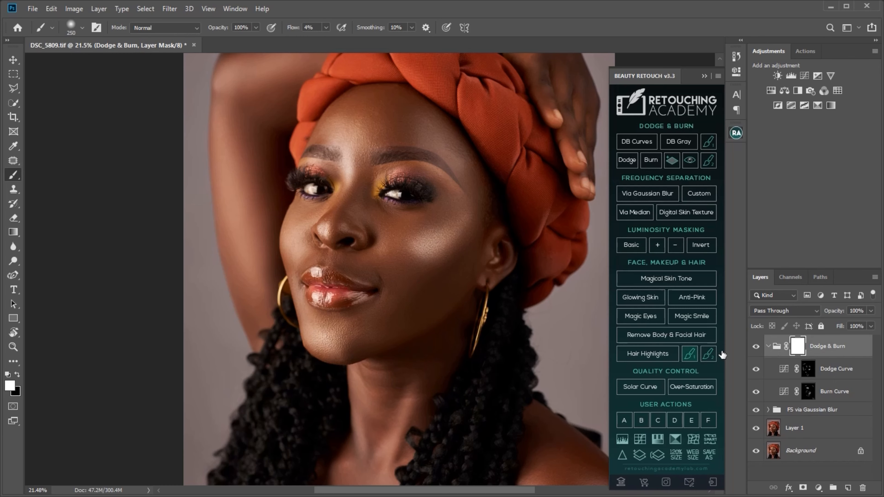
key(ctrl+space)
drag(435, 367, 401, 376)
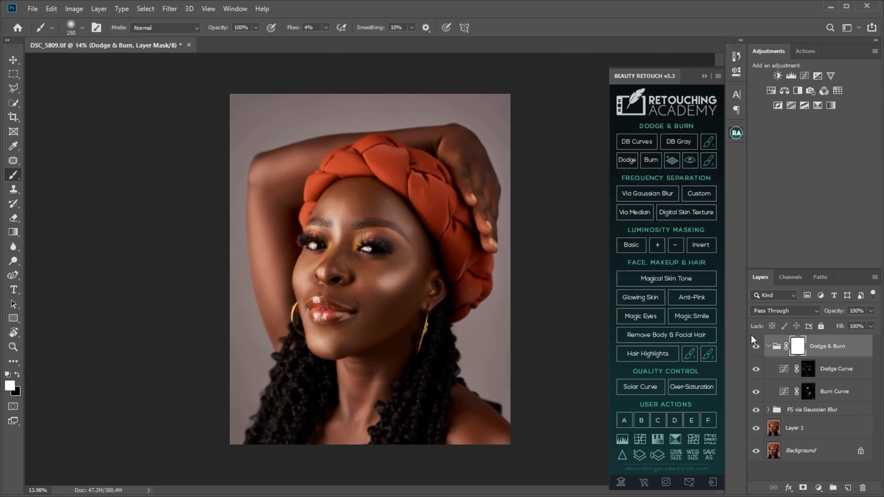
Toggle the Dodge & Burn group's visibility to check the contouring before and after, leaving the group visible
click(756, 347)
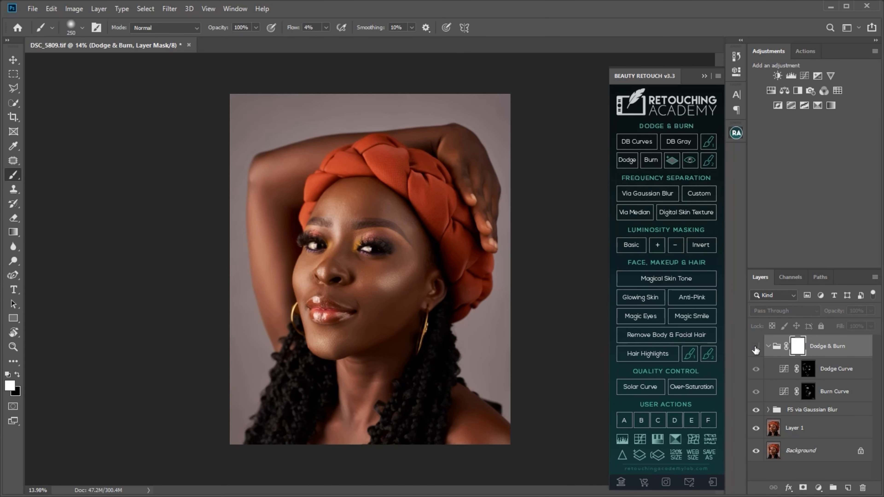
click(756, 347)
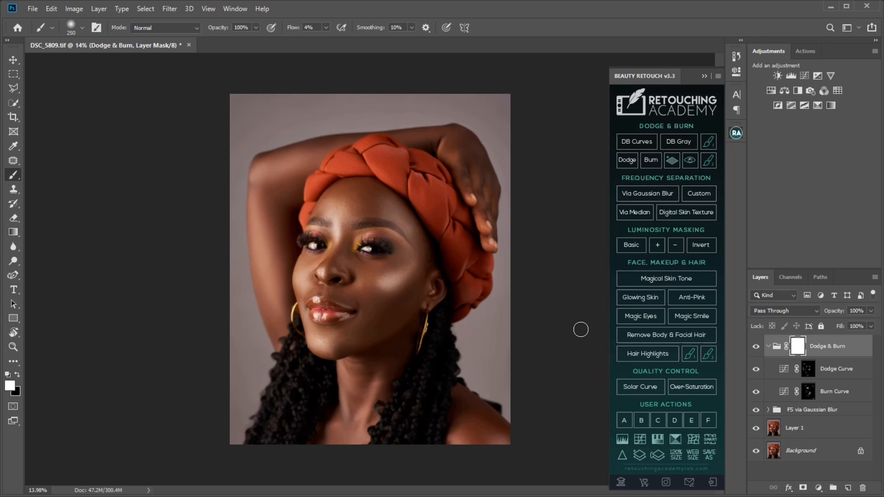
click(757, 348)
click(757, 348)
Open the Dodge Curve layer's mask properties, feather the mask to 75.5 px and inspect the softened highlights on the face
click(784, 370)
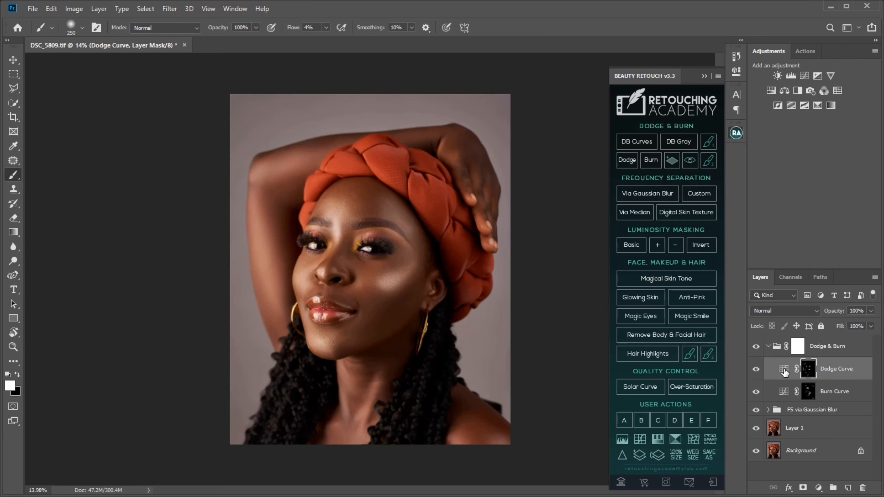
double_click(784, 371)
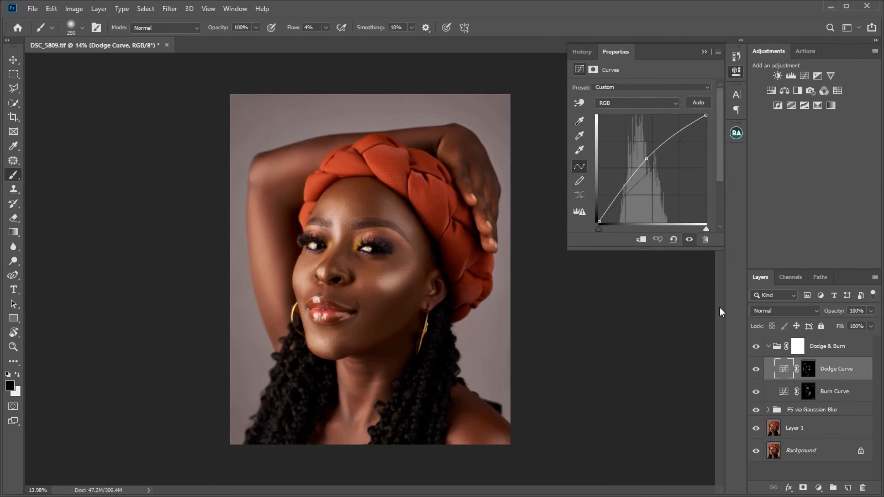
click(807, 371)
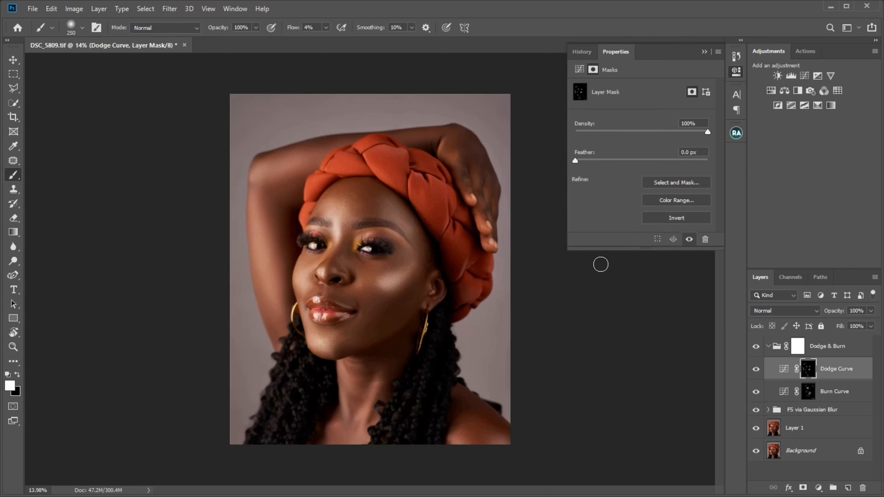
drag(605, 161, 656, 170)
mouse_move(658, 160)
mouse_down()
mouse_move(609, 165)
mouse_move(655, 163)
mouse_up()
key(z)
drag(437, 302, 466, 309)
key(b)
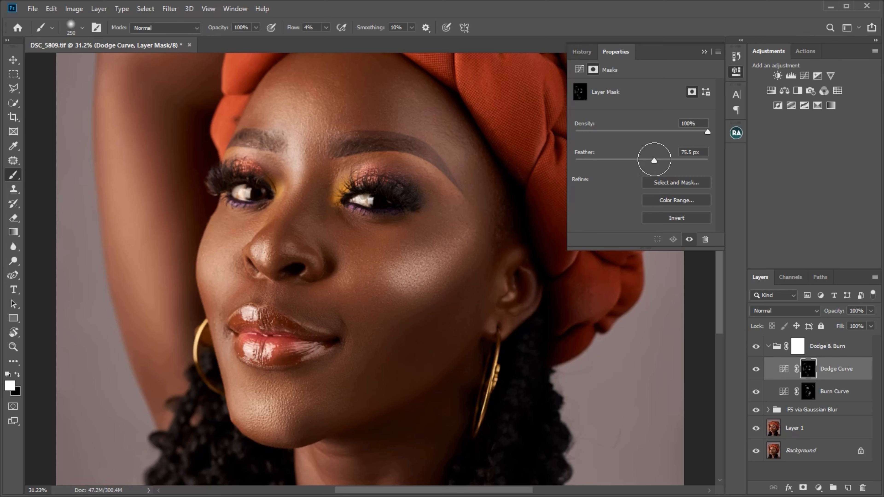
Set the Dodge Curve mask's feather to 107.9 px, check the whole portrait and collapse the mask properties
drag(654, 161, 572, 171)
drag(616, 171, 663, 168)
key(z)
drag(434, 292, 401, 295)
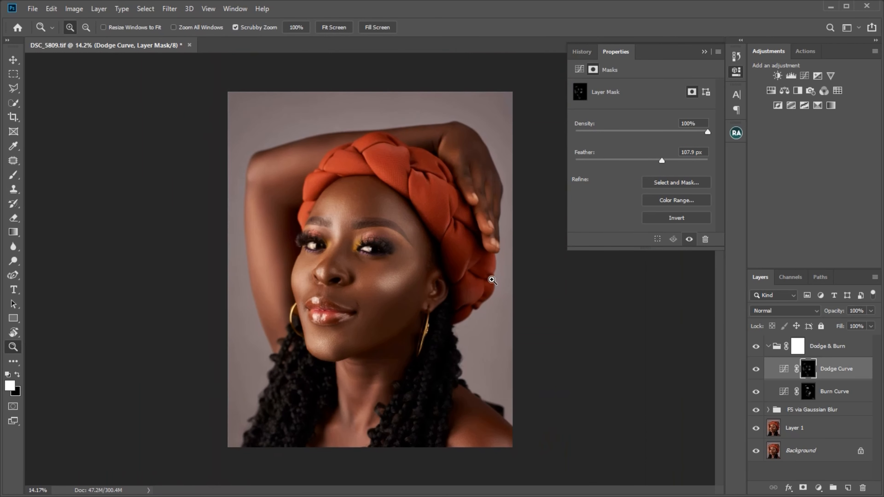
key(b)
click(704, 52)
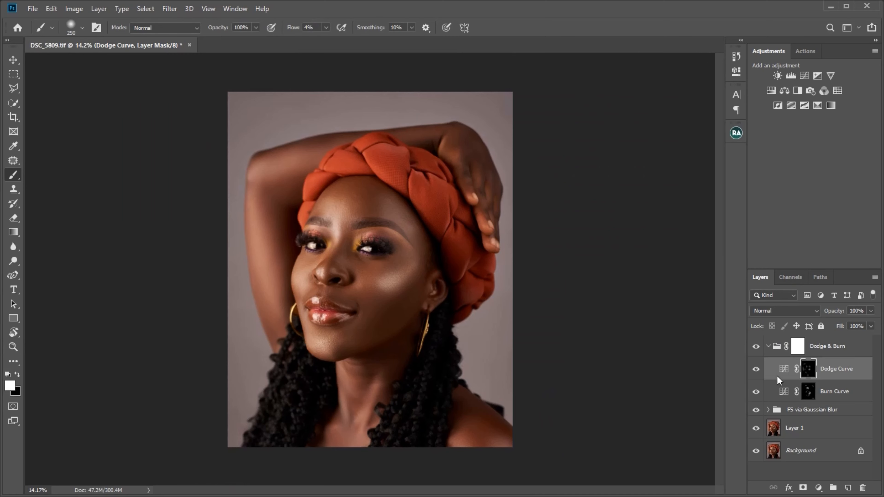
Compare the portrait with and without the Dodge Curve layer and view the whole image at a smaller size
click(755, 370)
click(754, 370)
key(z)
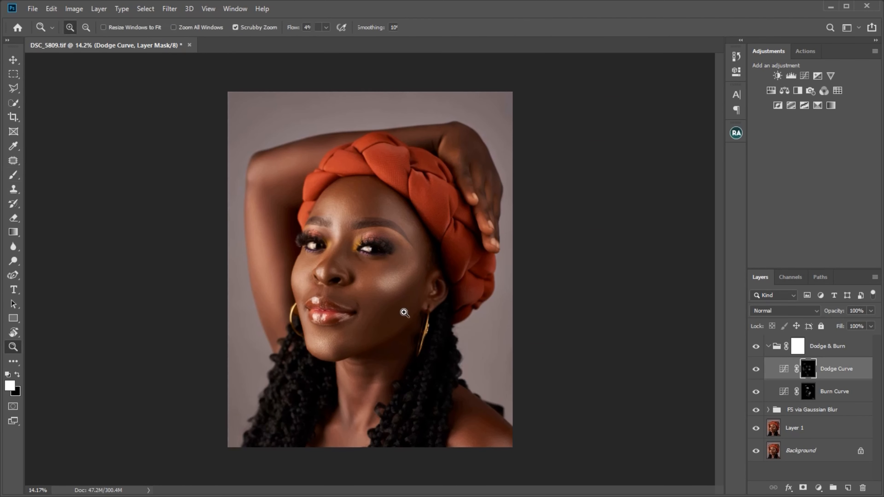
mouse_move(404, 310)
mouse_down()
mouse_move(376, 309)
mouse_move(384, 309)
mouse_up()
key(b)
key(z)
key(b)
key(z)
key(b)
key(x)
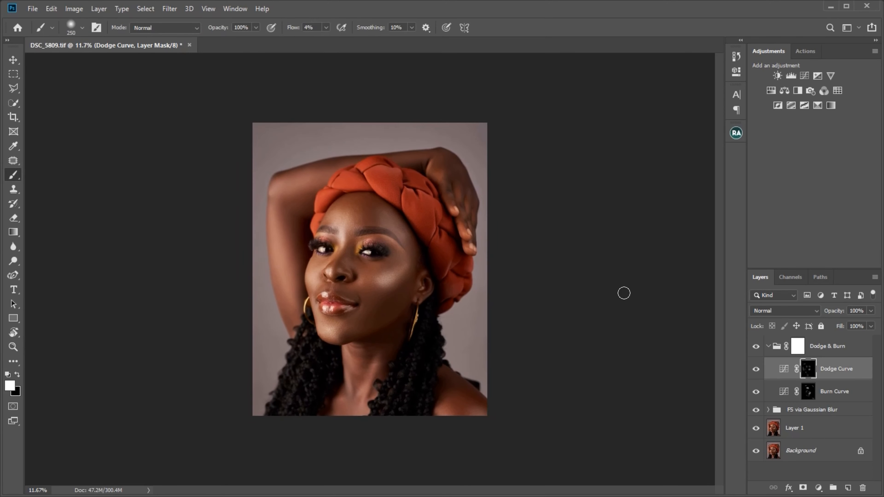
Collapse the Dodge & Burn group and compare the final portrait with the group hidden and shown
click(768, 347)
click(756, 347)
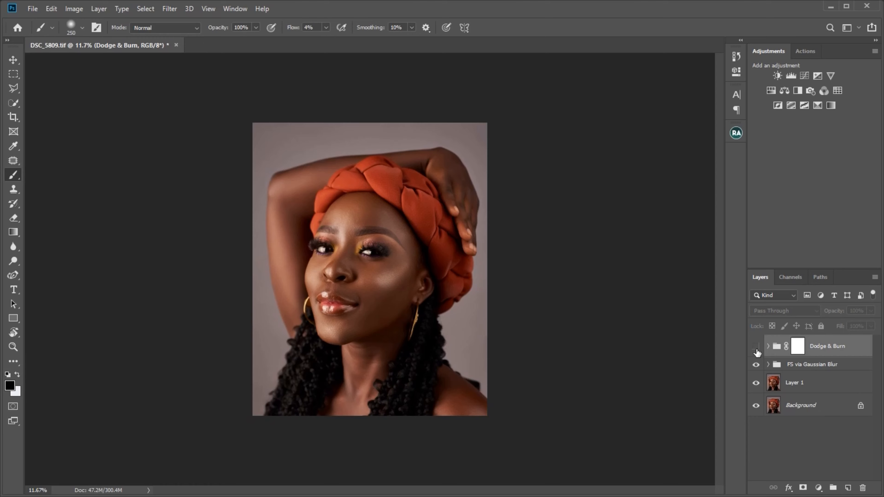
click(757, 347)
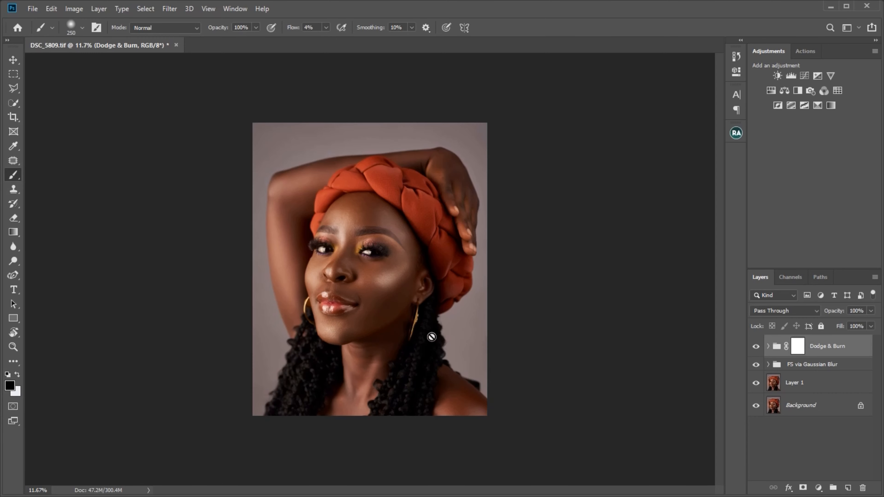
key(z)
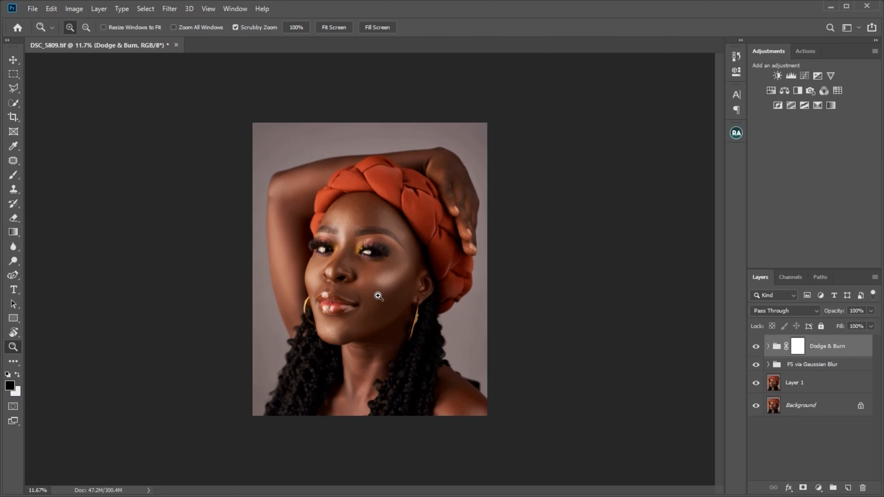